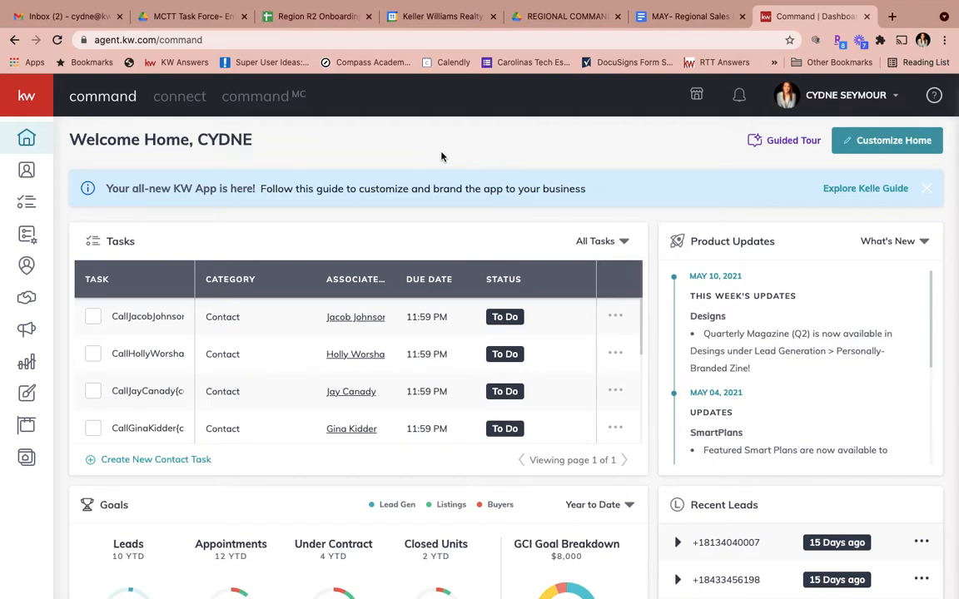
# - Open the stage editor for the buyers' Active phase in the agent's personal opportunities pipeline
pyautogui.click(431, 160)
pyautogui.click(27, 98)
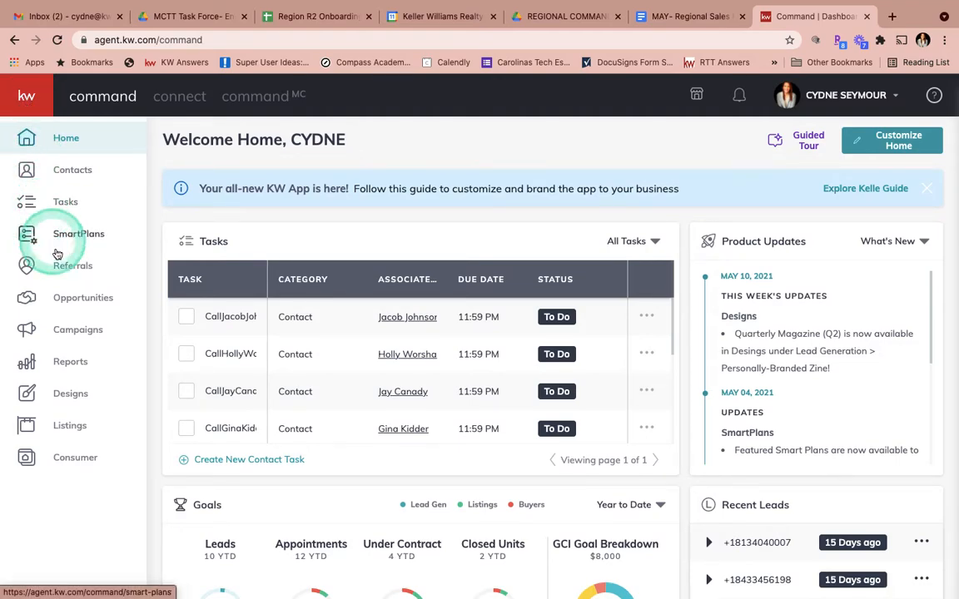
pyautogui.click(75, 299)
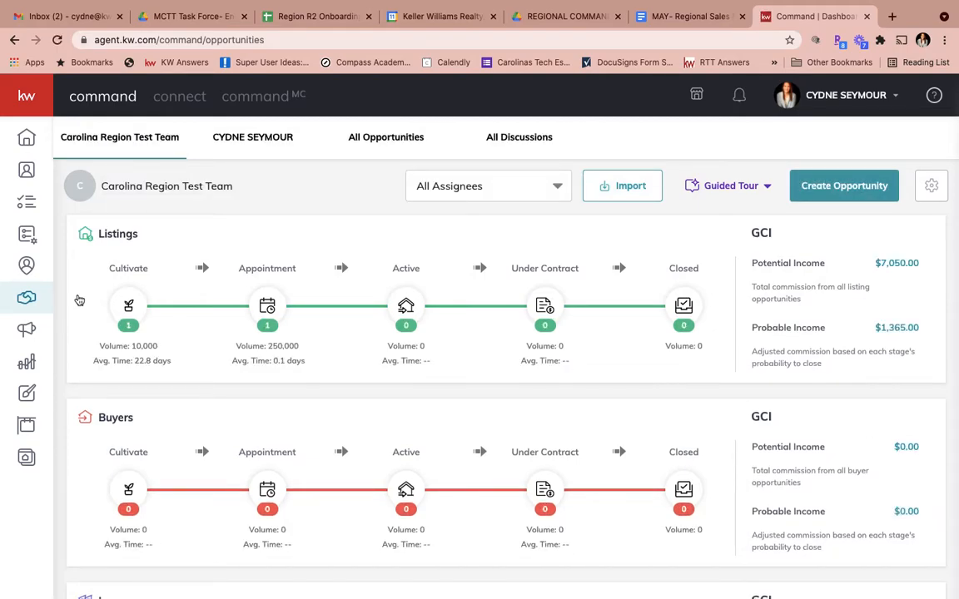
pyautogui.click(274, 143)
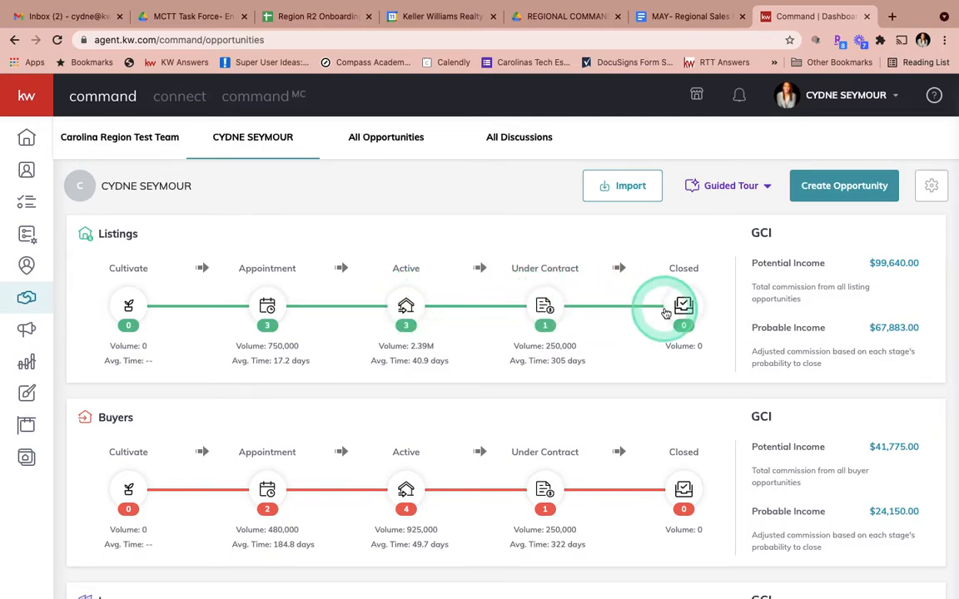
pyautogui.click(406, 489)
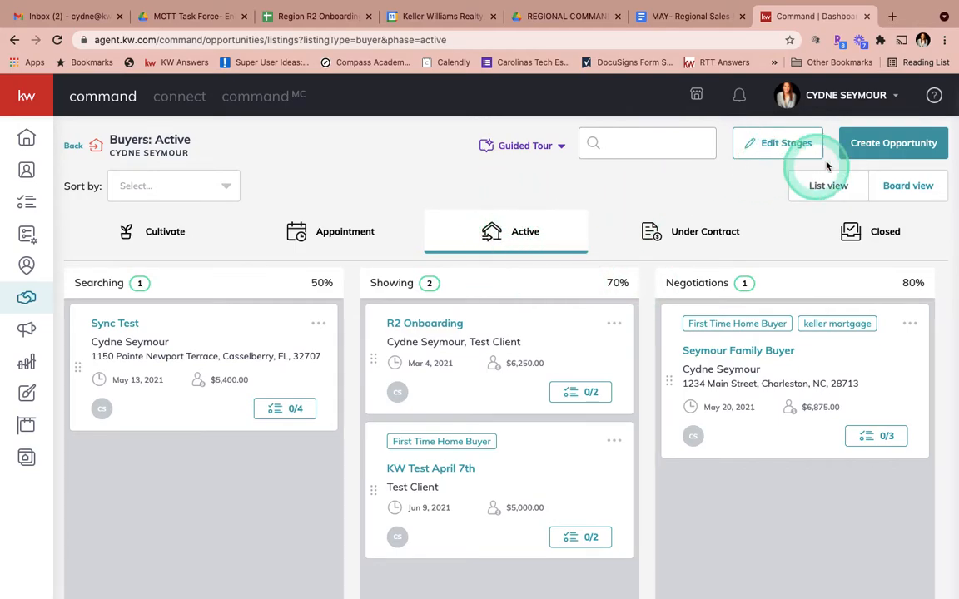
pyautogui.click(780, 144)
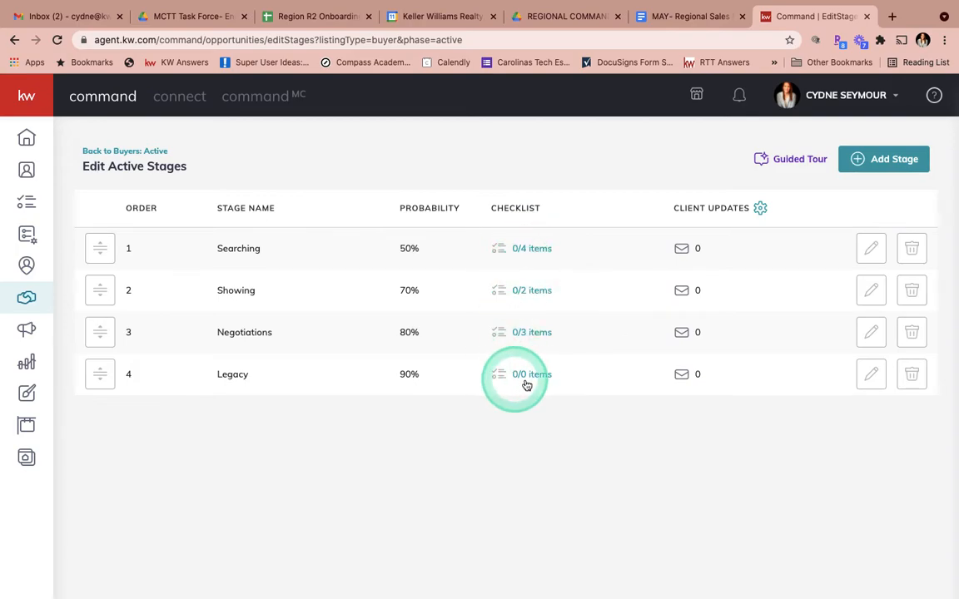
# - Add an item named "Test" to the Searching stage's checklist and save the checklist
pyautogui.click(530, 250)
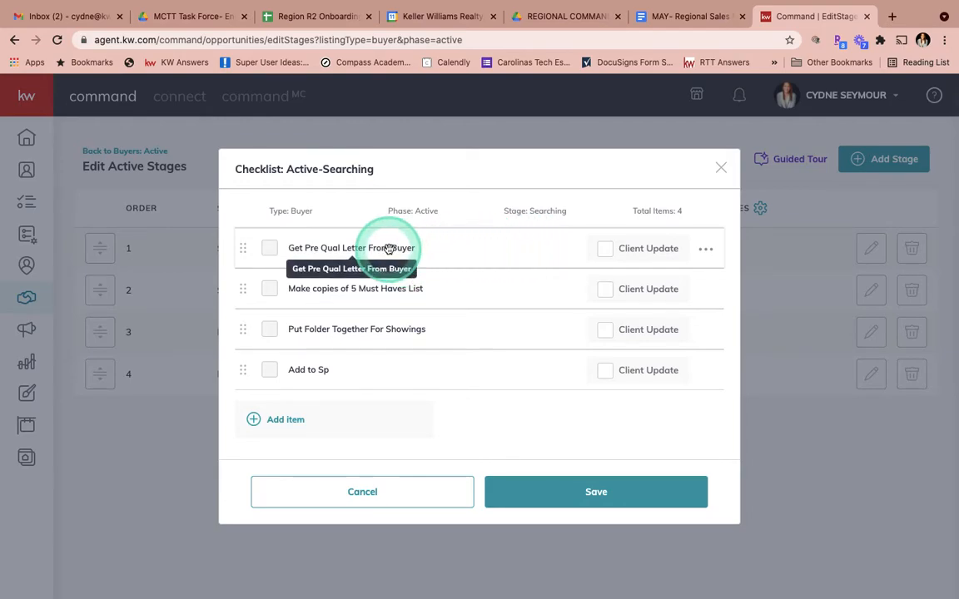
pyautogui.click(298, 422)
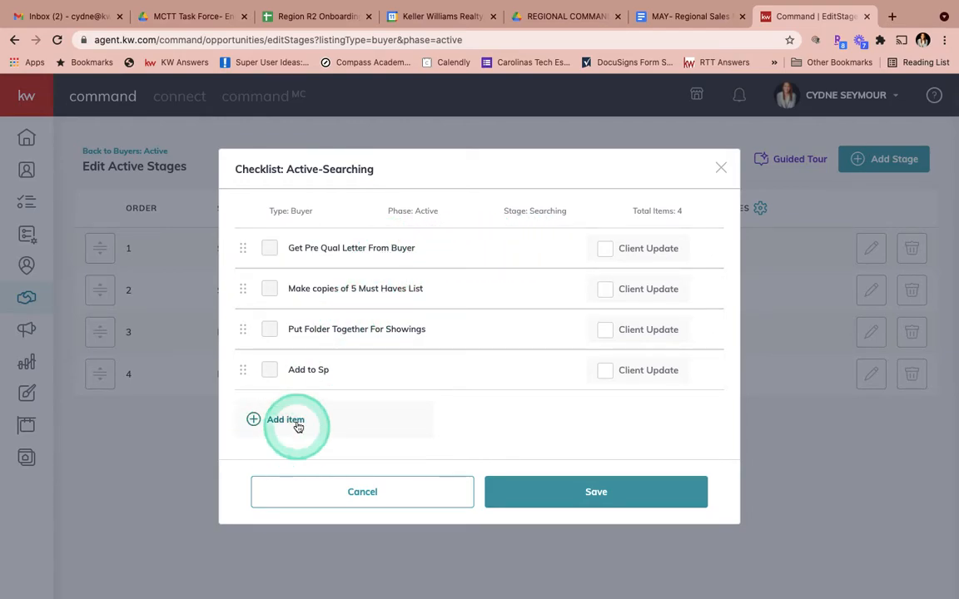
pyautogui.click(290, 403)
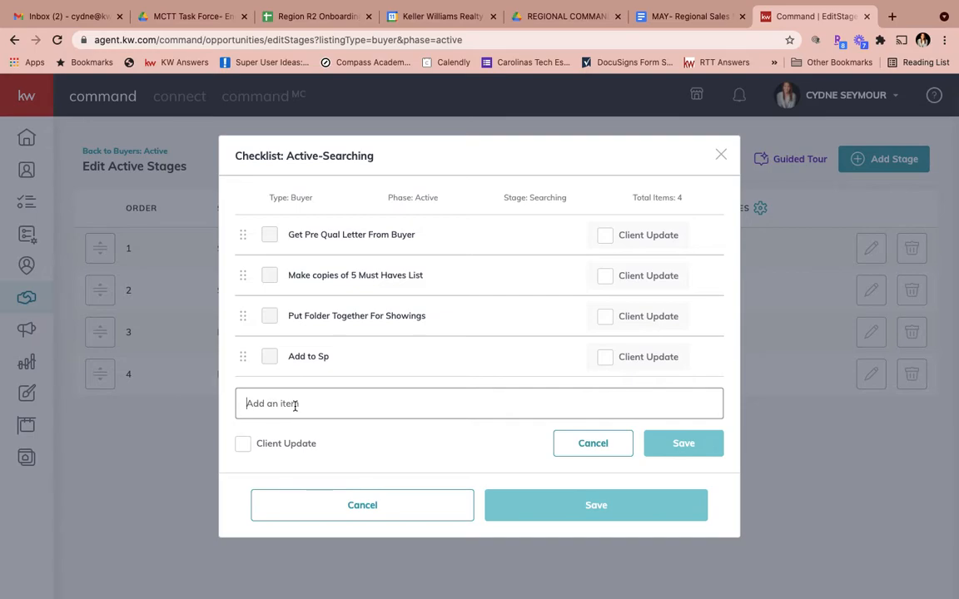
pyautogui.click(295, 404)
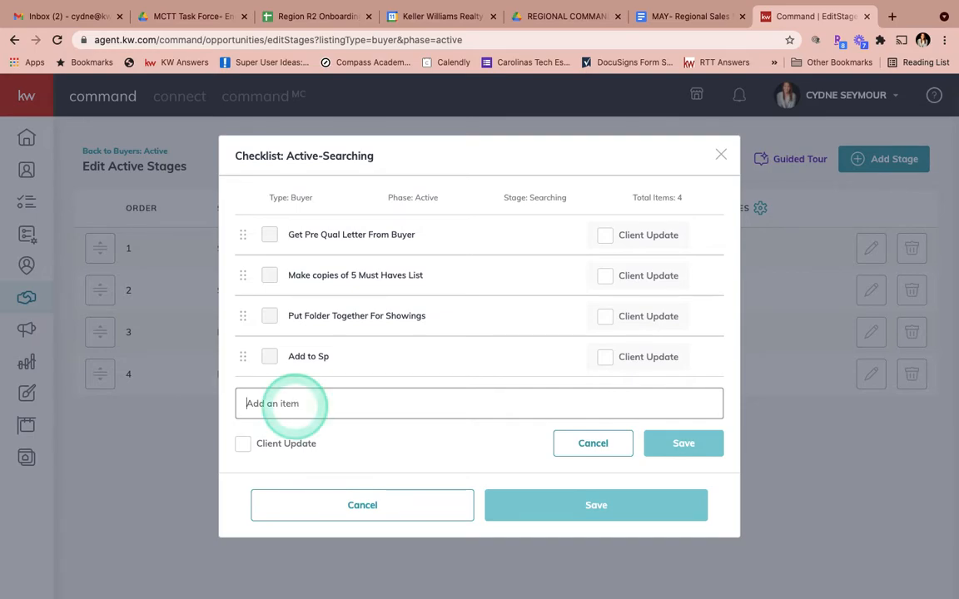
pyautogui.write('Test')
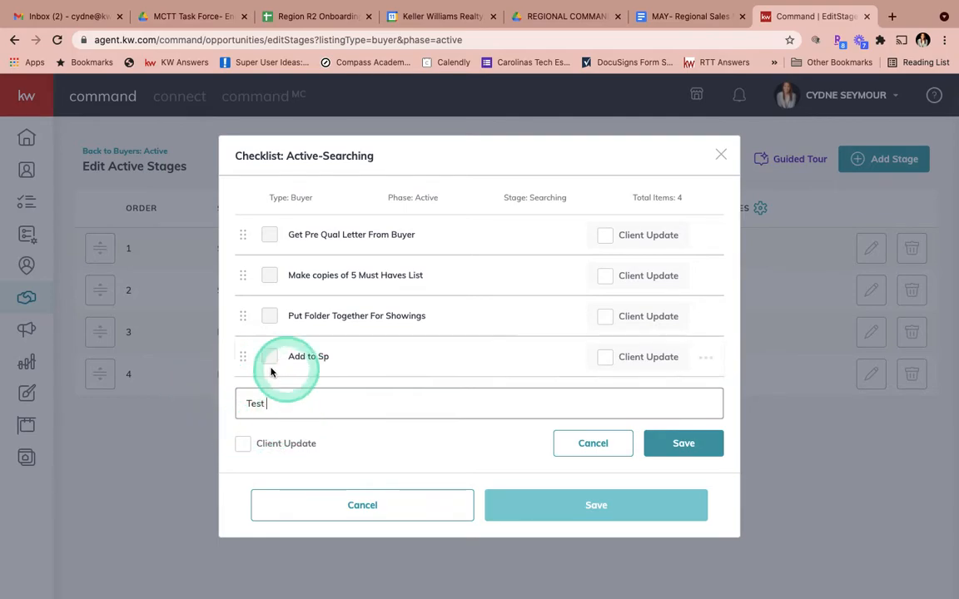
pyautogui.click(682, 443)
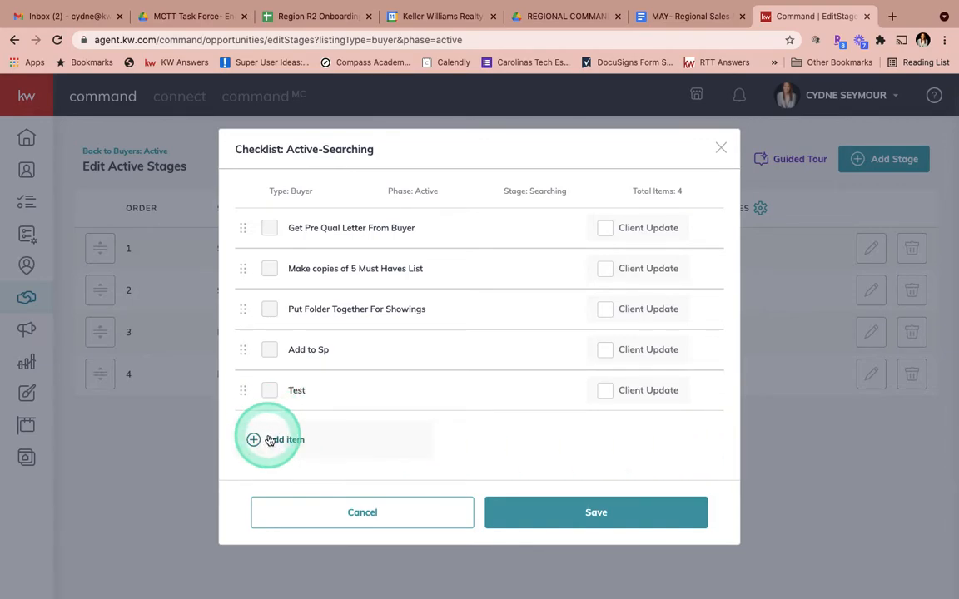
pyautogui.click(577, 507)
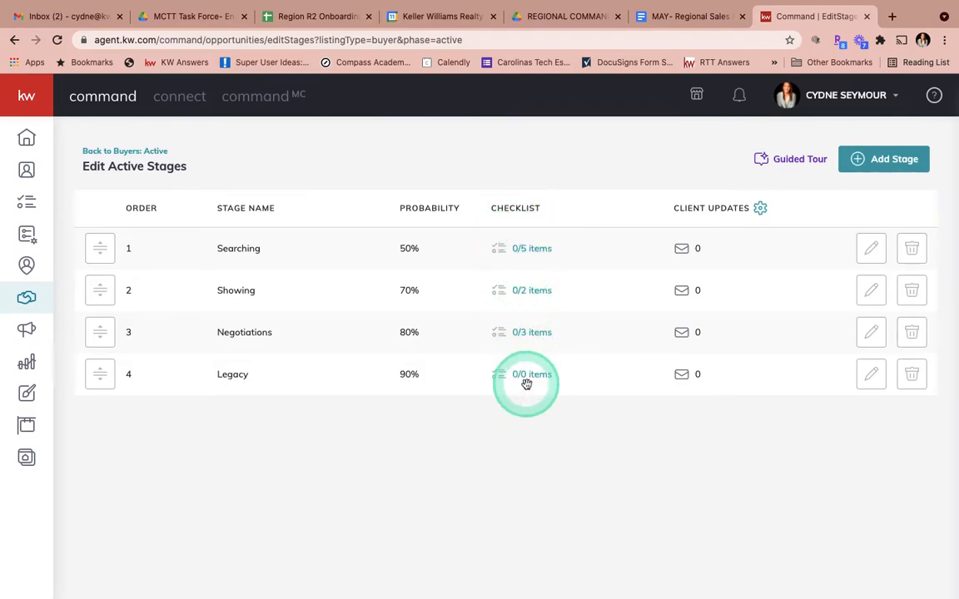
# - Enable client updates for "Get Pre Qual Letter From Buyer" and "Put Folder Together For Showings" in the Searching checklist, and save
pyautogui.click(526, 248)
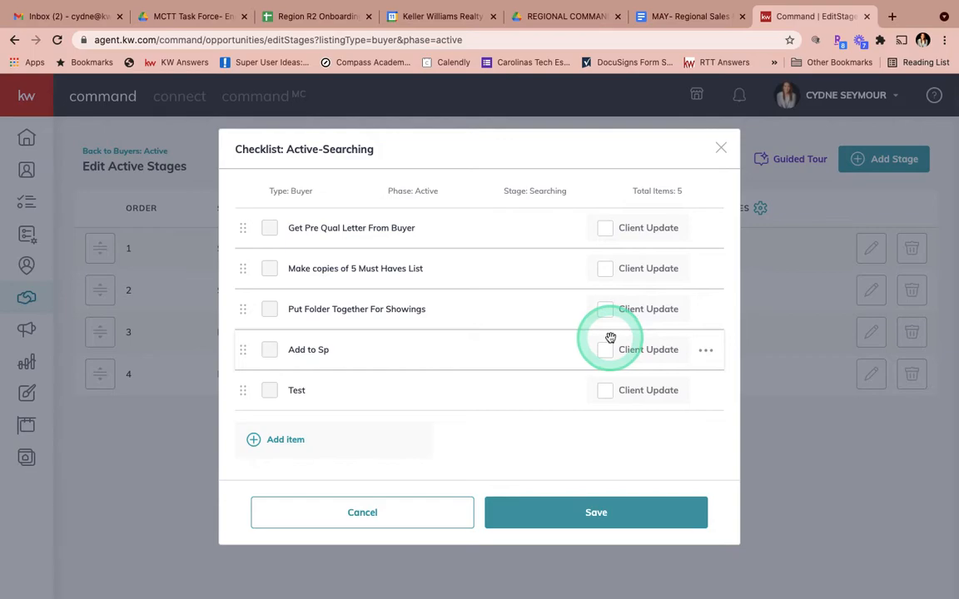
pyautogui.click(605, 230)
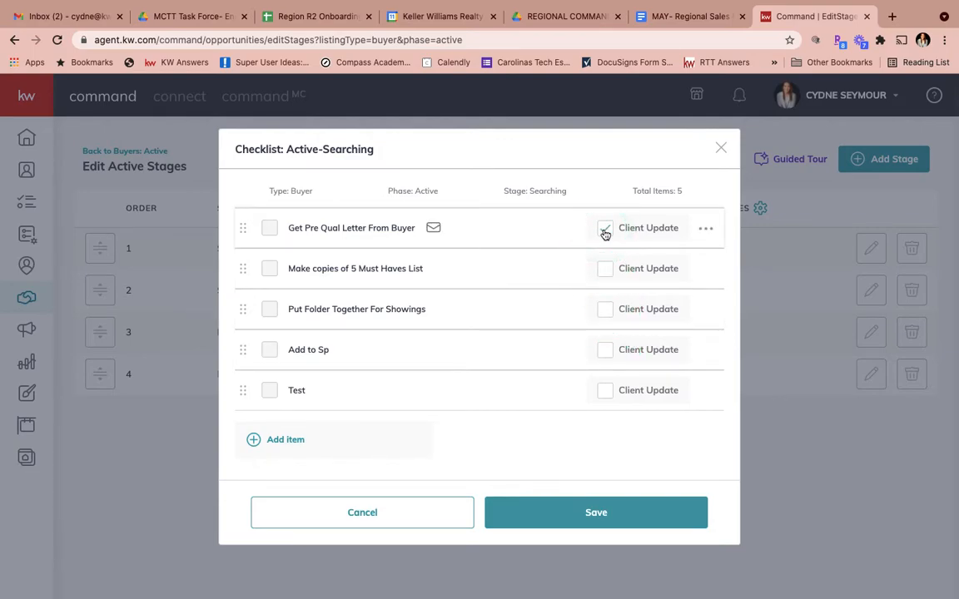
pyautogui.click(606, 313)
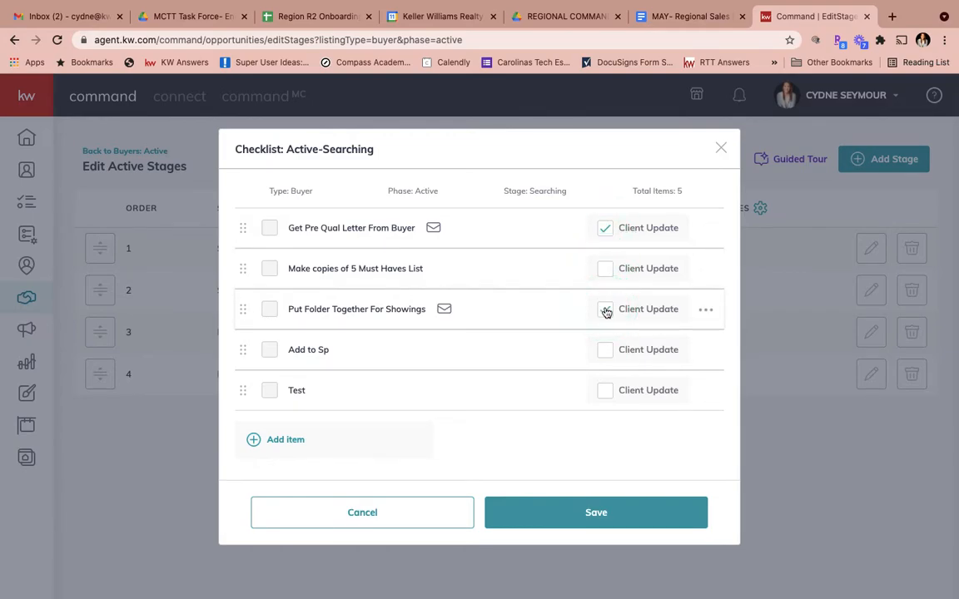
pyautogui.click(606, 312)
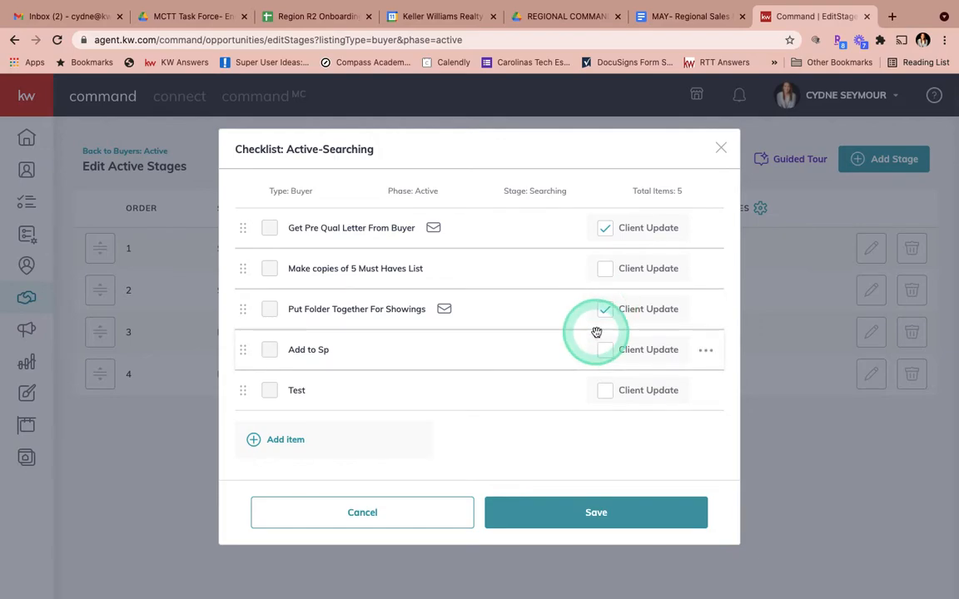
pyautogui.click(594, 511)
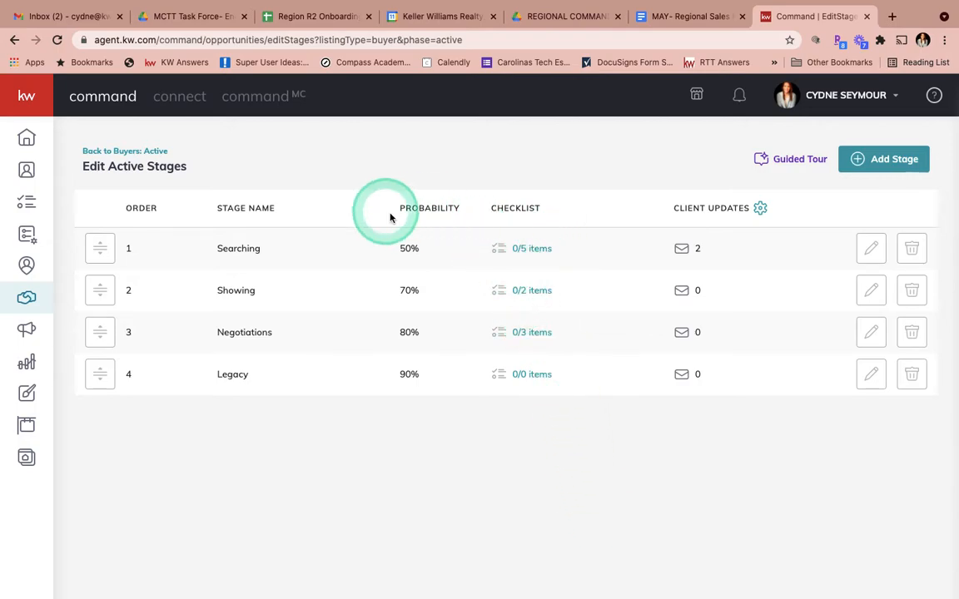
# - Enable daily progress emails for the buyer opportunity in the Negotiations stage, with Owner as the sending profile
pyautogui.click(144, 154)
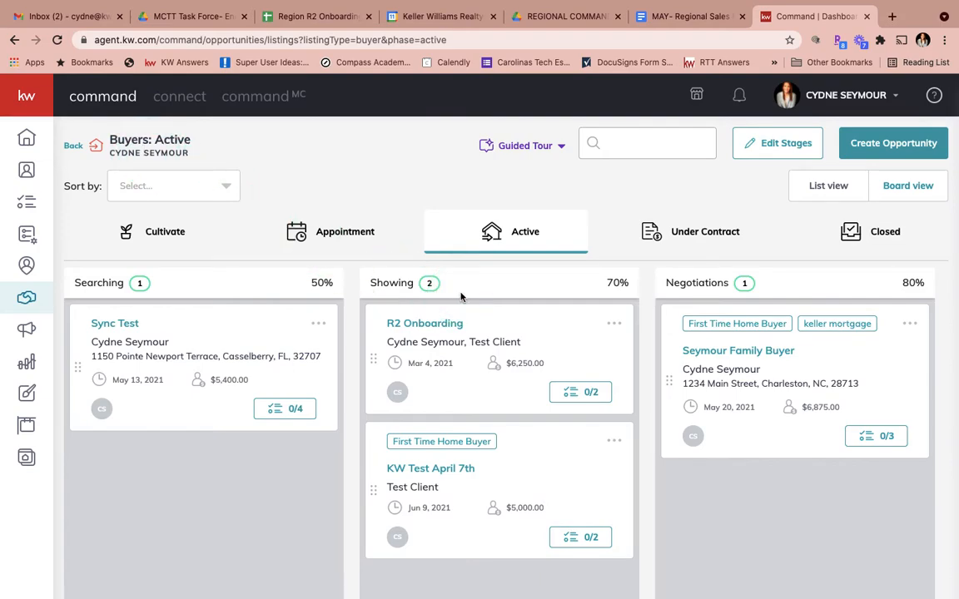
pyautogui.click(705, 356)
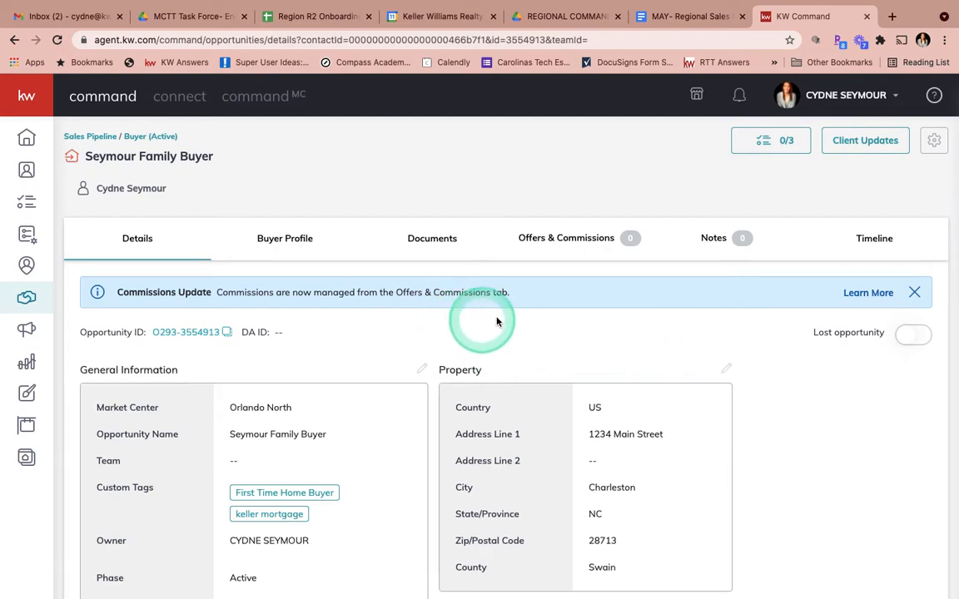
pyautogui.click(865, 144)
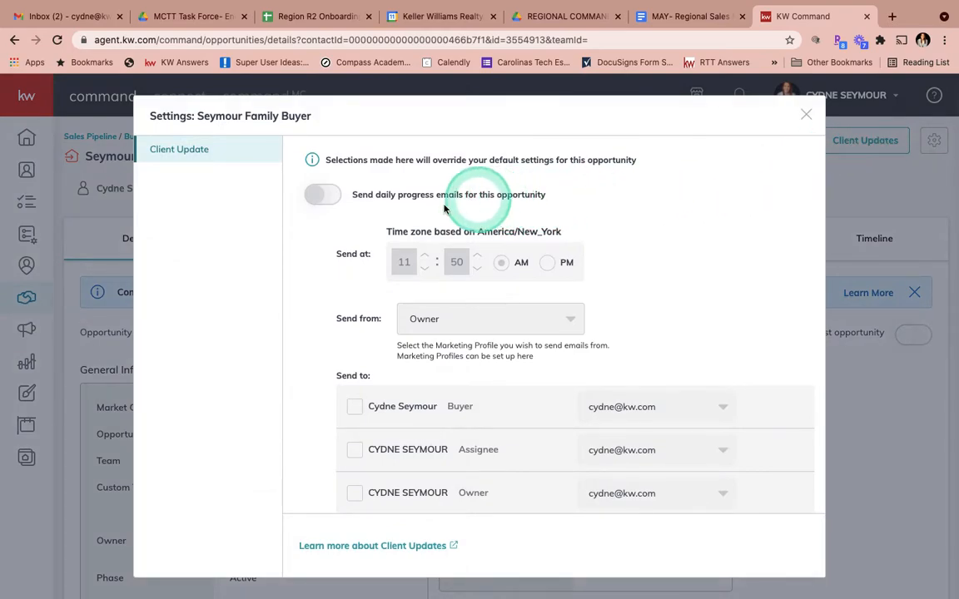
pyautogui.click(322, 195)
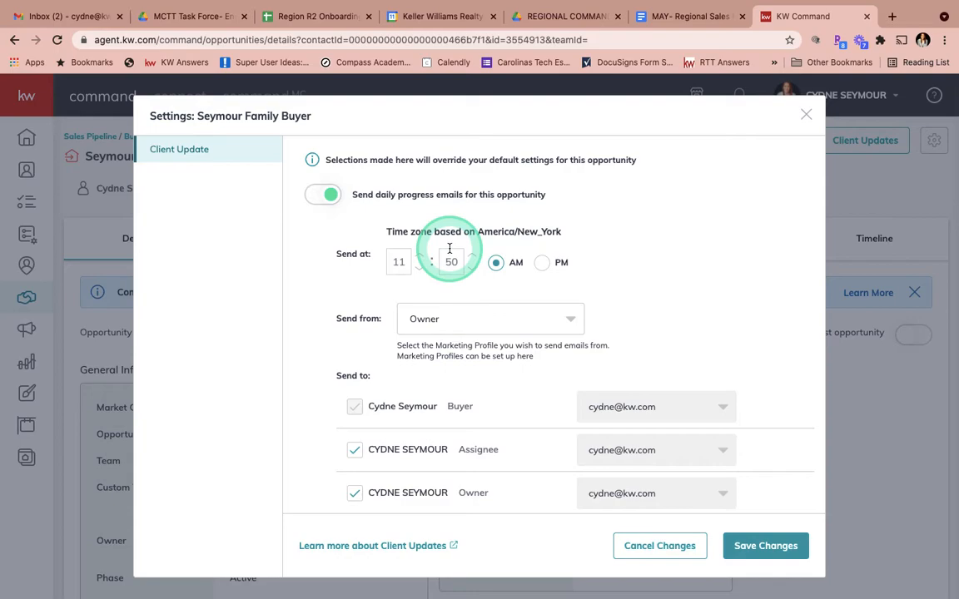
pyautogui.click(475, 321)
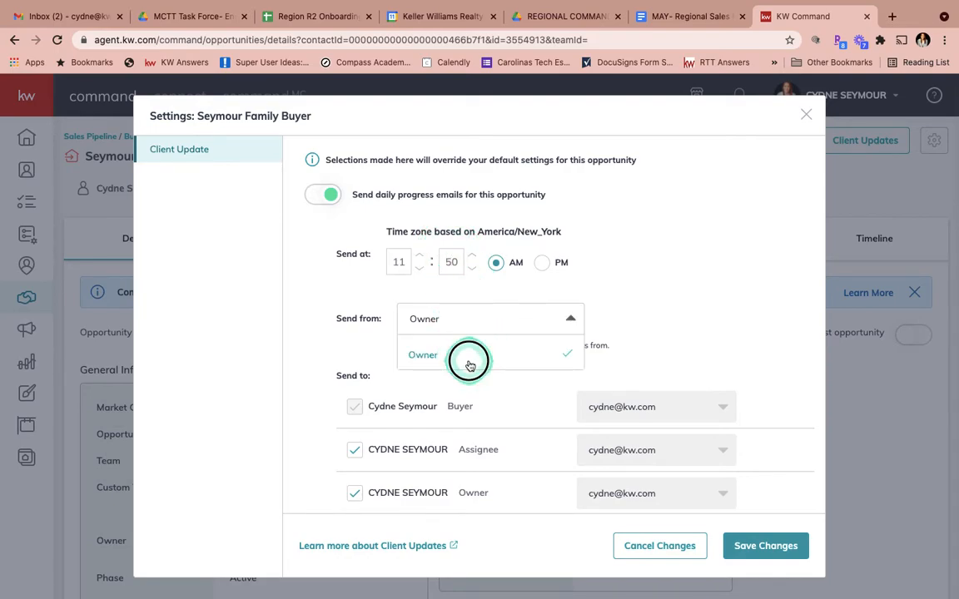
pyautogui.click(469, 360)
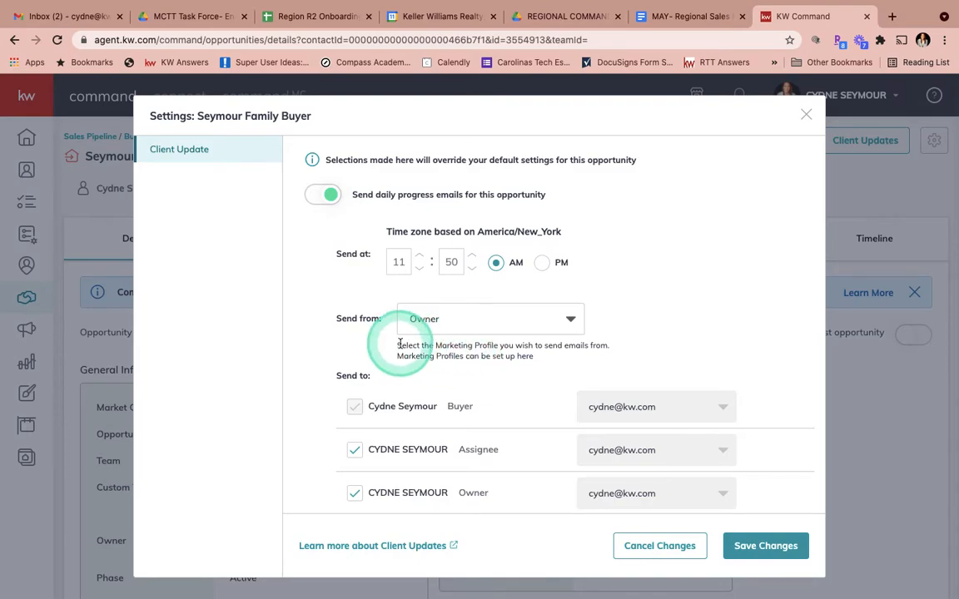
# - Review the client update recipients and send settings, and preview the default email template through its checklist and signature
pyautogui.scroll(-1, 392, 348)
pyautogui.scroll(-1, 393, 348)
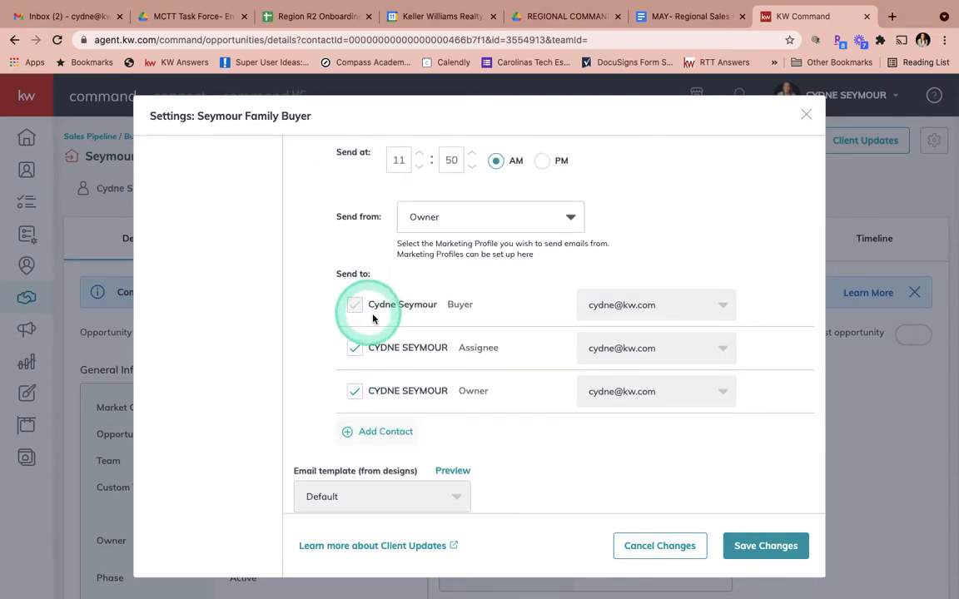
pyautogui.click(390, 437)
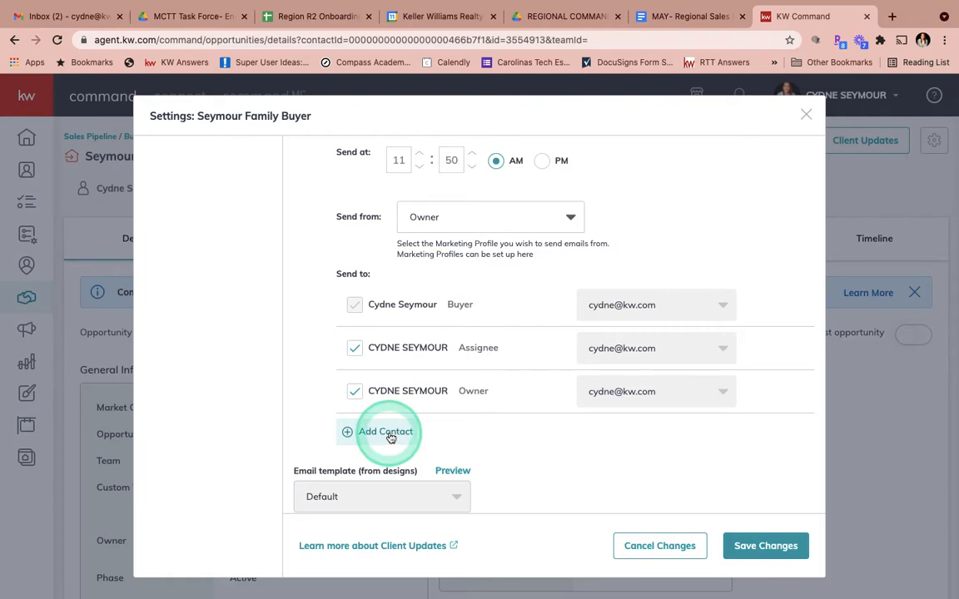
pyautogui.click(389, 437)
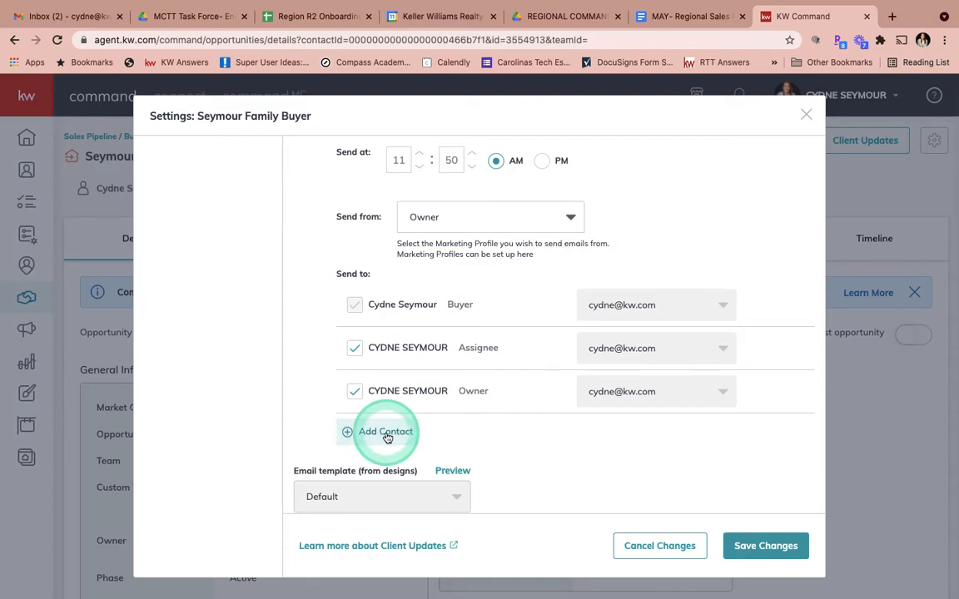
pyautogui.click(449, 471)
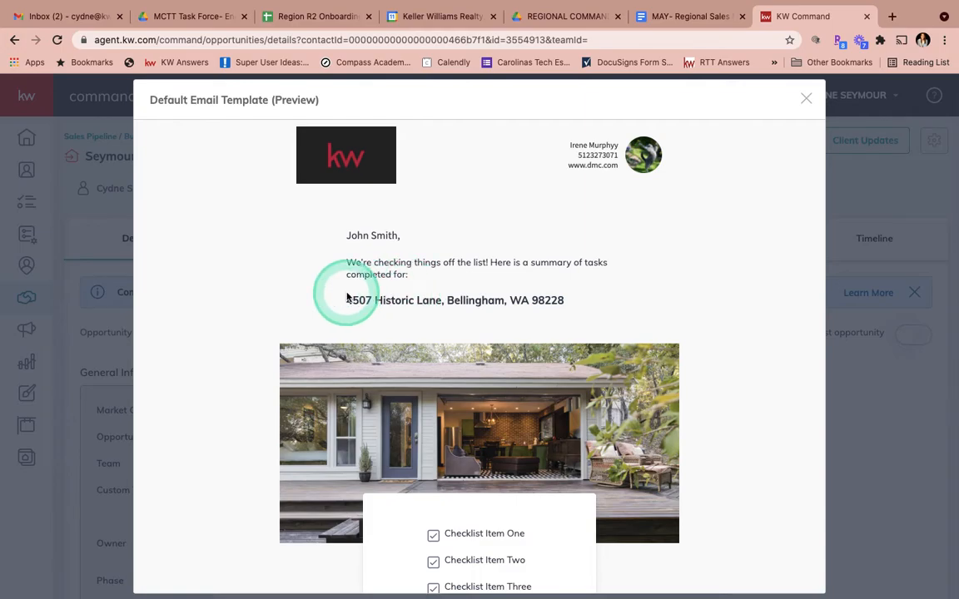
pyautogui.scroll(-3, 348, 296)
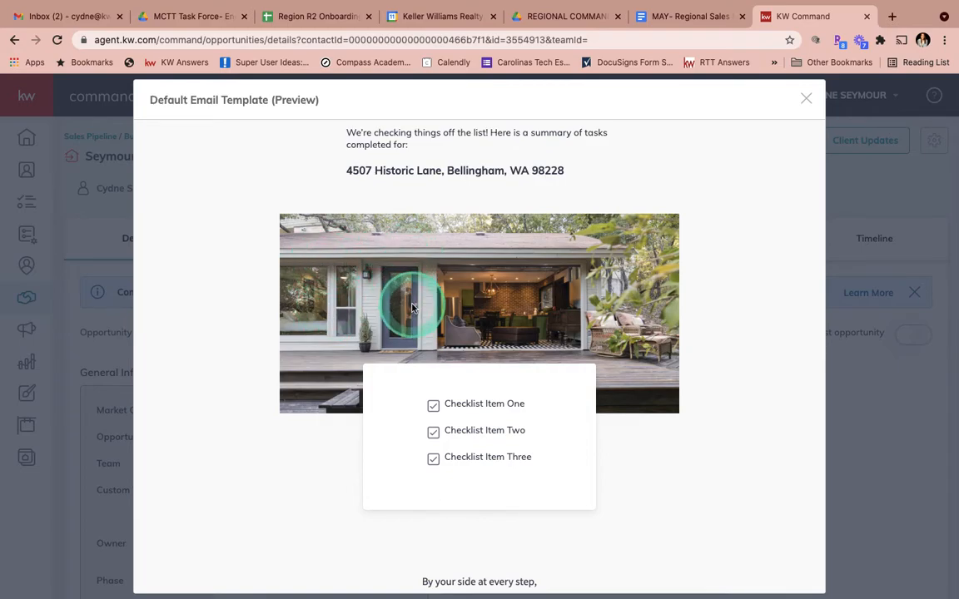
pyautogui.scroll(-2, 411, 310)
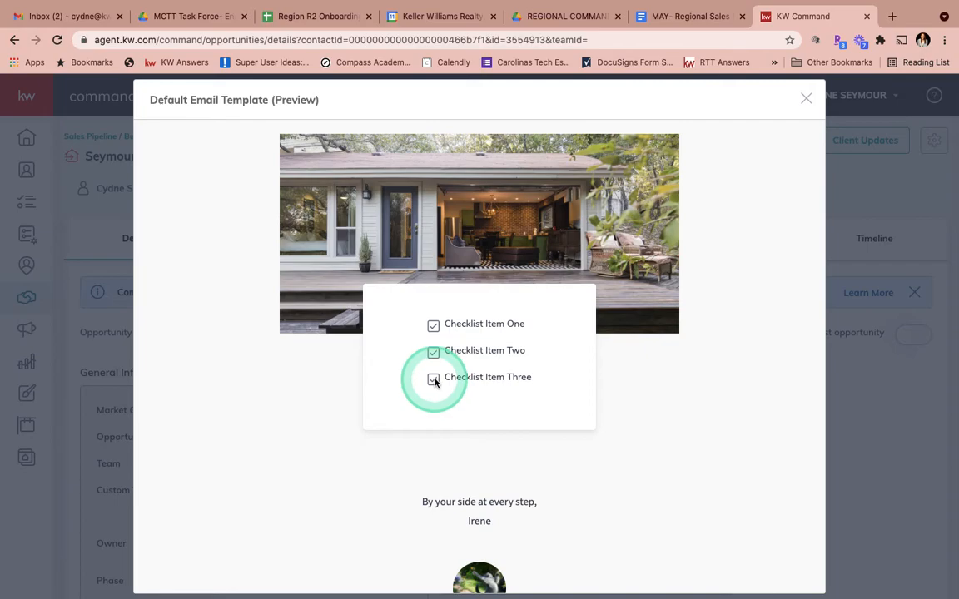
pyautogui.scroll(-6, 433, 382)
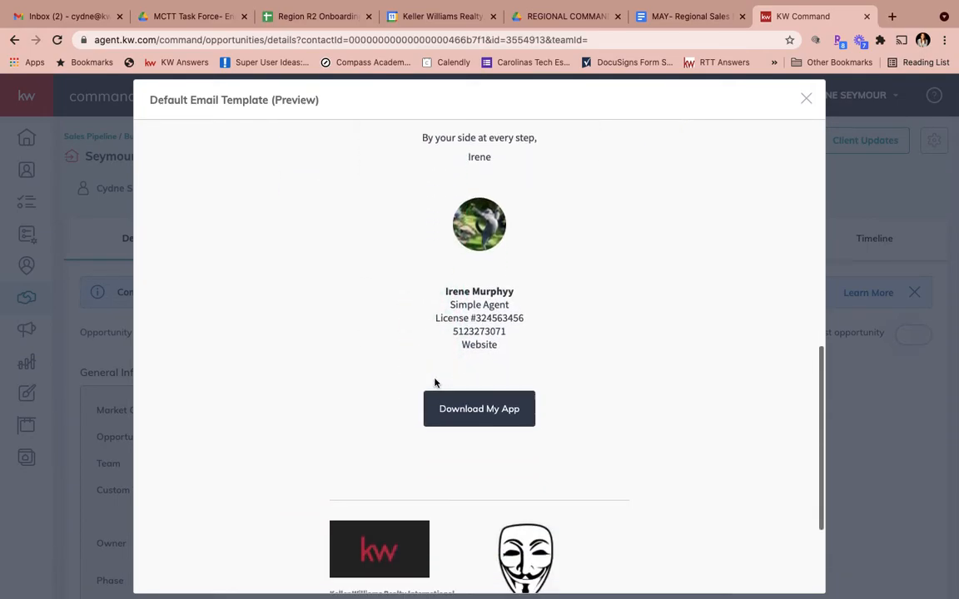
pyautogui.scroll(8, 433, 382)
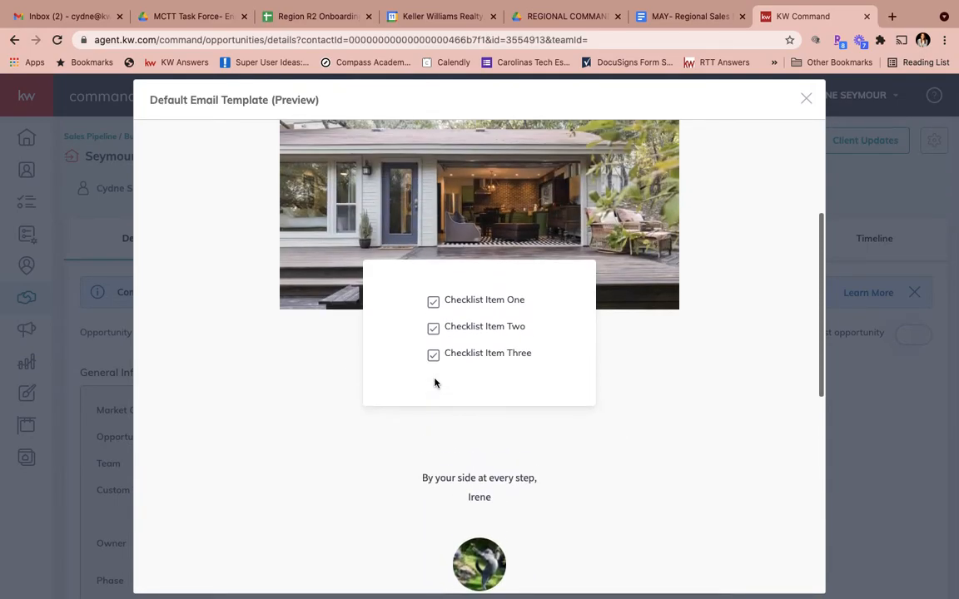
pyautogui.scroll(-1, 433, 382)
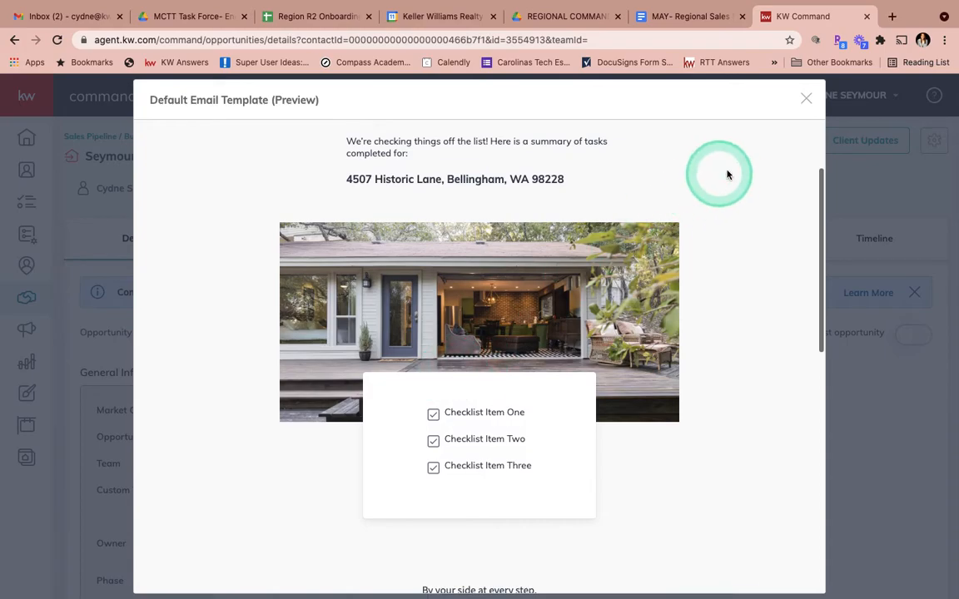
pyautogui.click(804, 100)
pyautogui.click(721, 217)
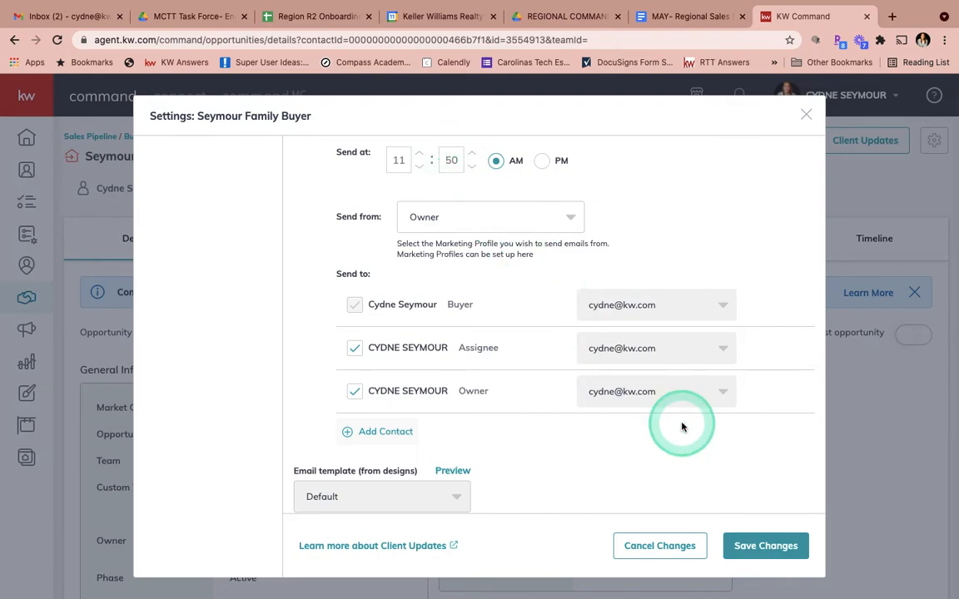
pyautogui.scroll(3, 620, 360)
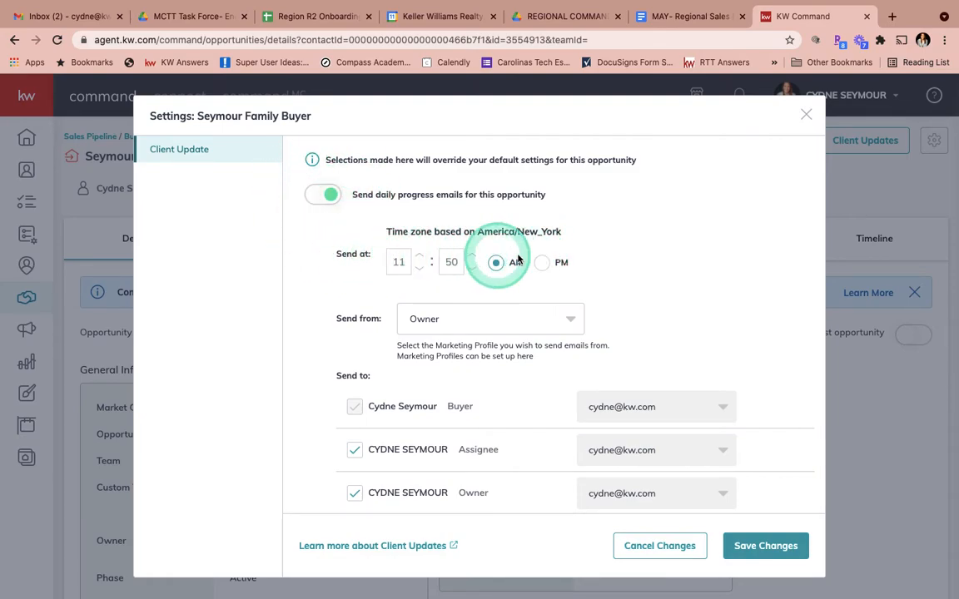
pyautogui.scroll(-3, 476, 355)
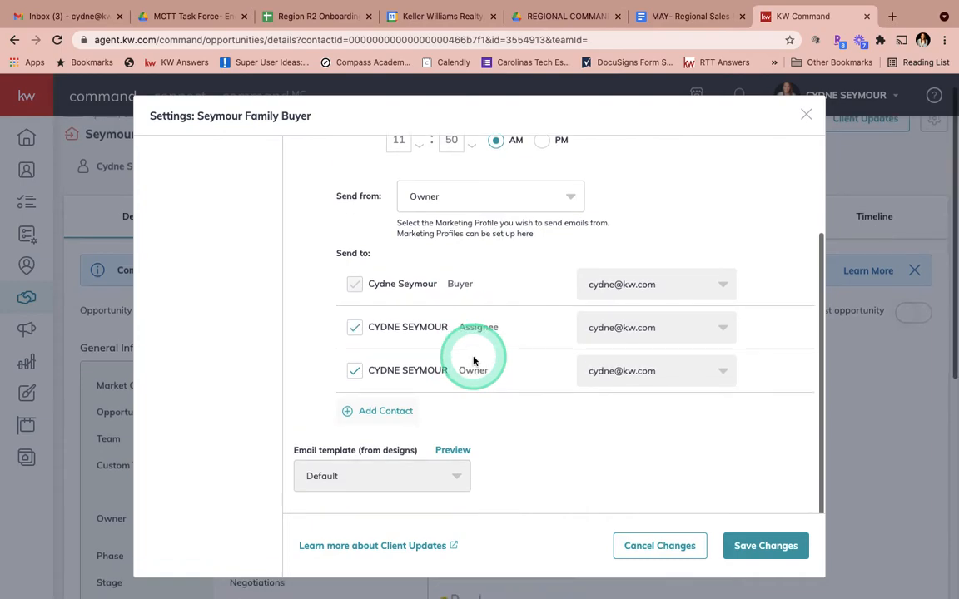
# - Save the opportunity's client update settings and return to the board of active buyer opportunities
pyautogui.click(751, 546)
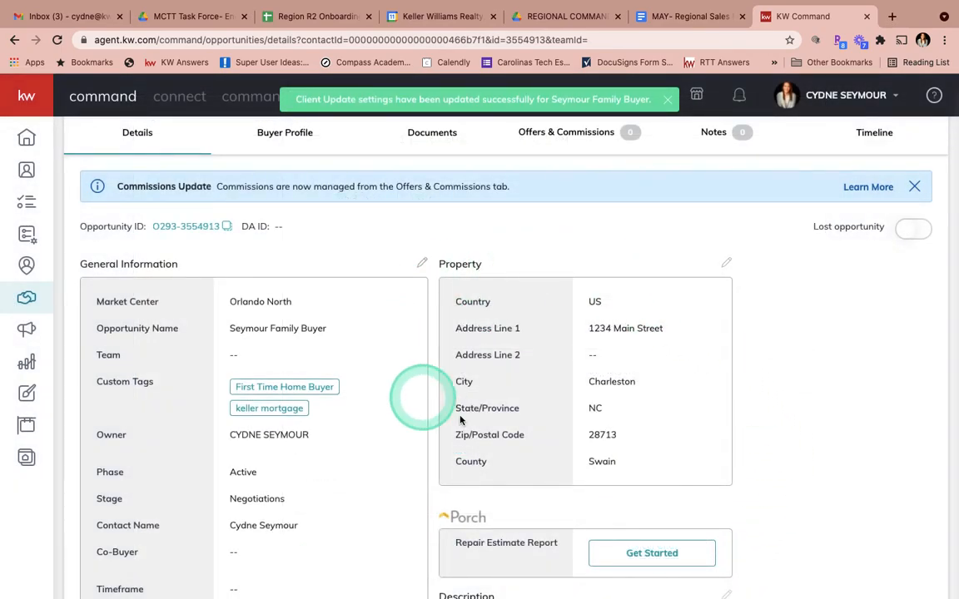
pyautogui.scroll(2, 400, 330)
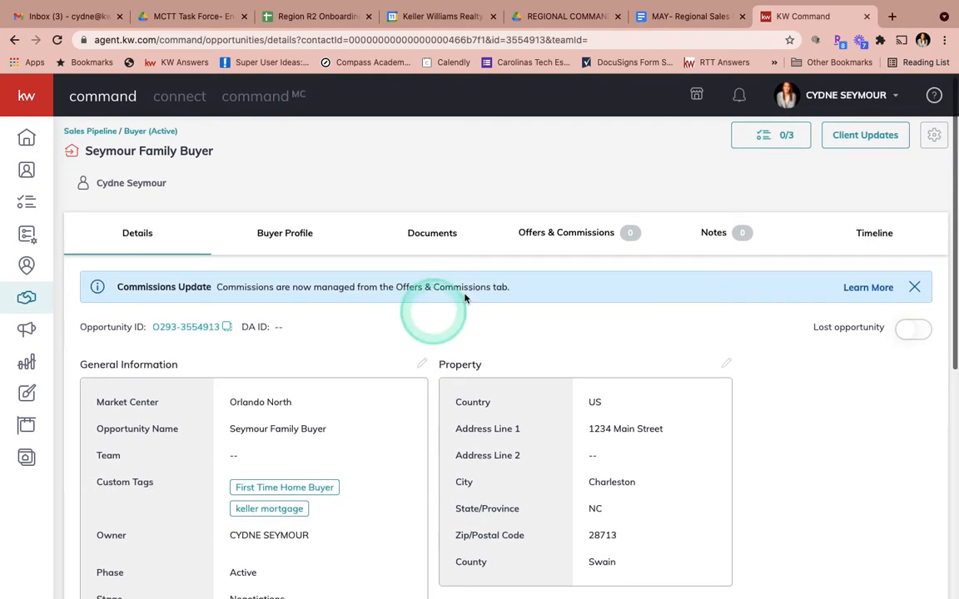
pyautogui.click(134, 132)
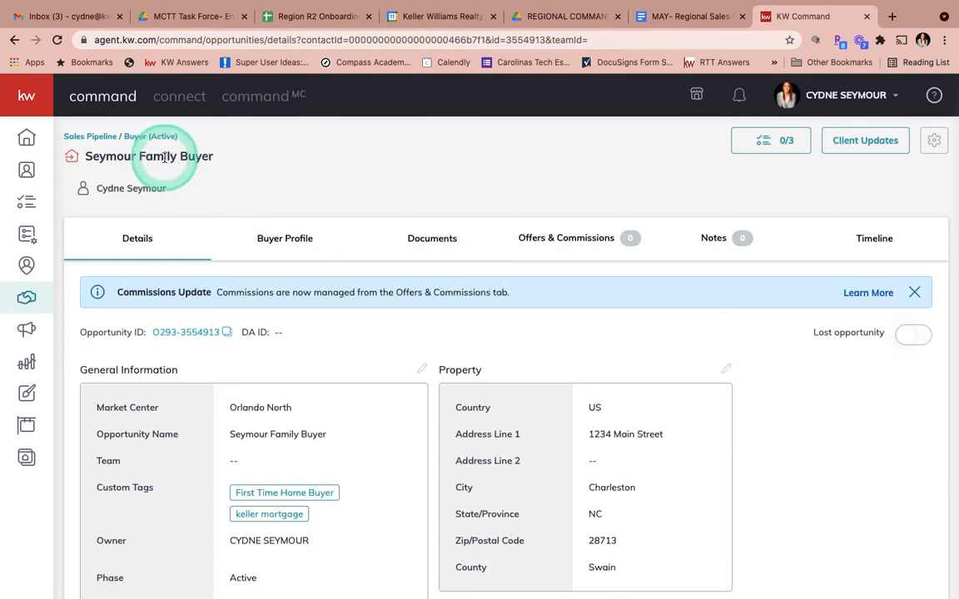
pyautogui.click(122, 143)
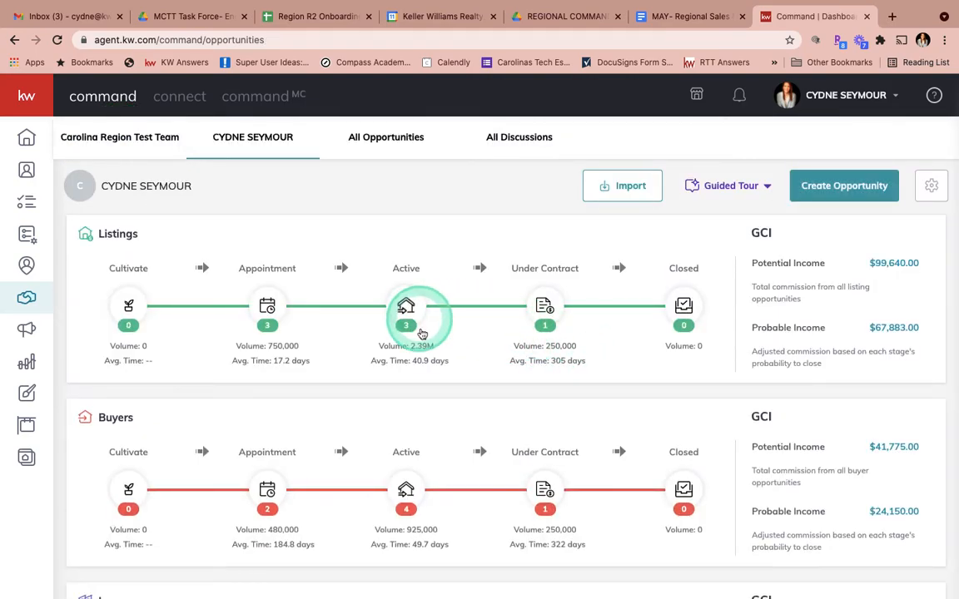
pyautogui.click(405, 491)
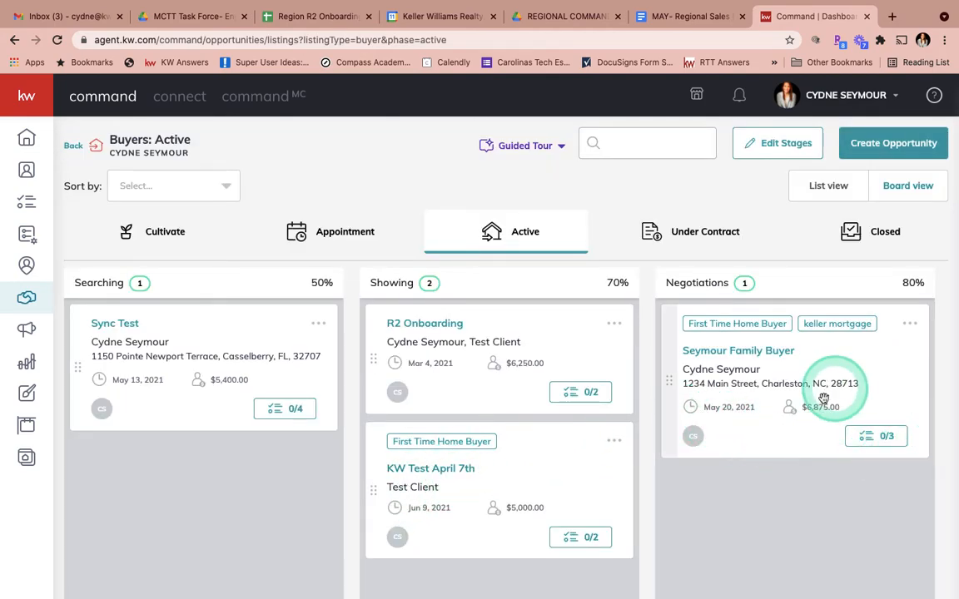
# - Enable client updates for all three checklist items of the buyer opportunity in the Negotiations stage, and close the checklist
pyautogui.click(880, 437)
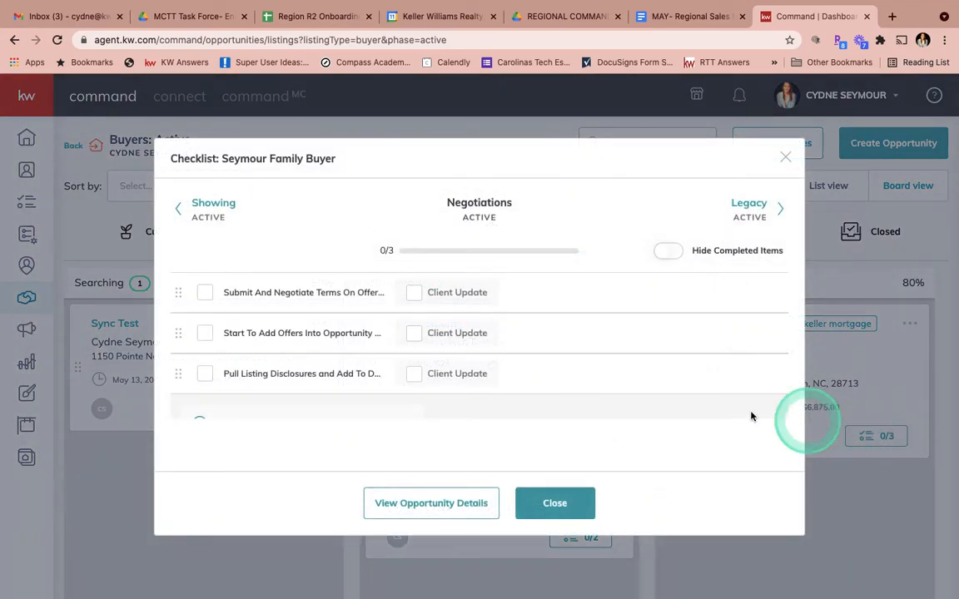
pyautogui.scroll(-1, 409, 334)
pyautogui.scroll(1, 415, 342)
pyautogui.click(414, 292)
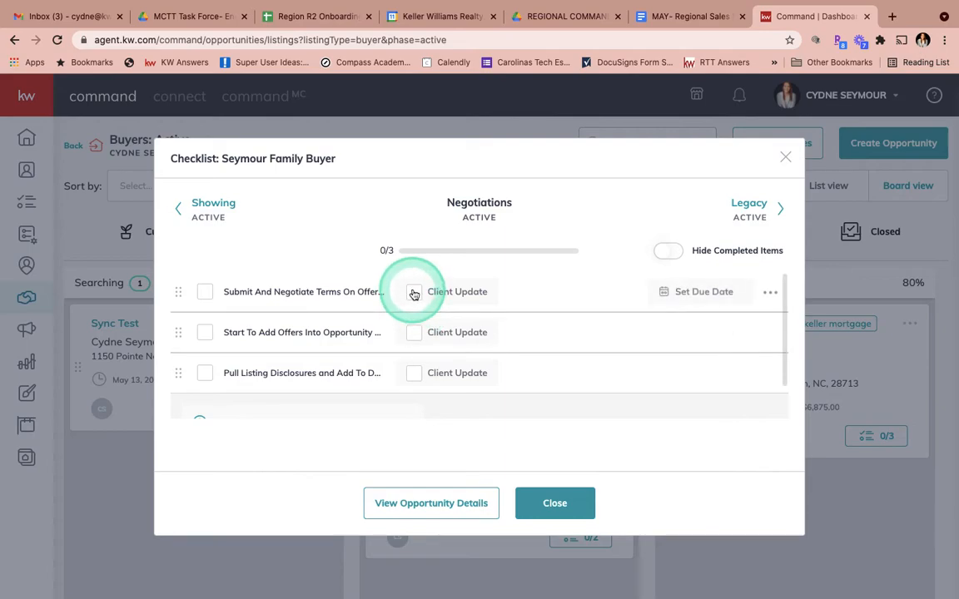
pyautogui.click(413, 333)
pyautogui.click(416, 373)
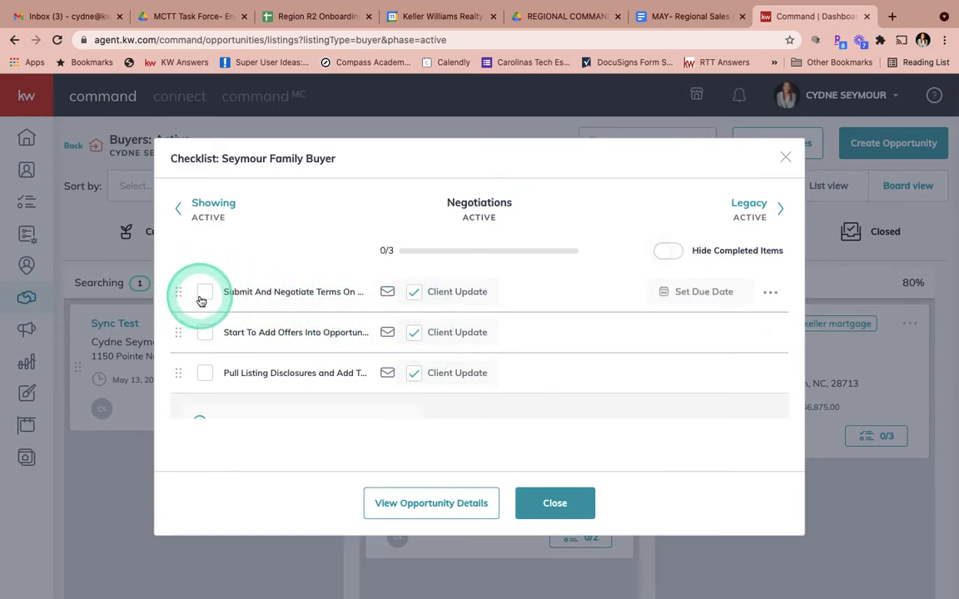
pyautogui.click(342, 292)
pyautogui.click(341, 290)
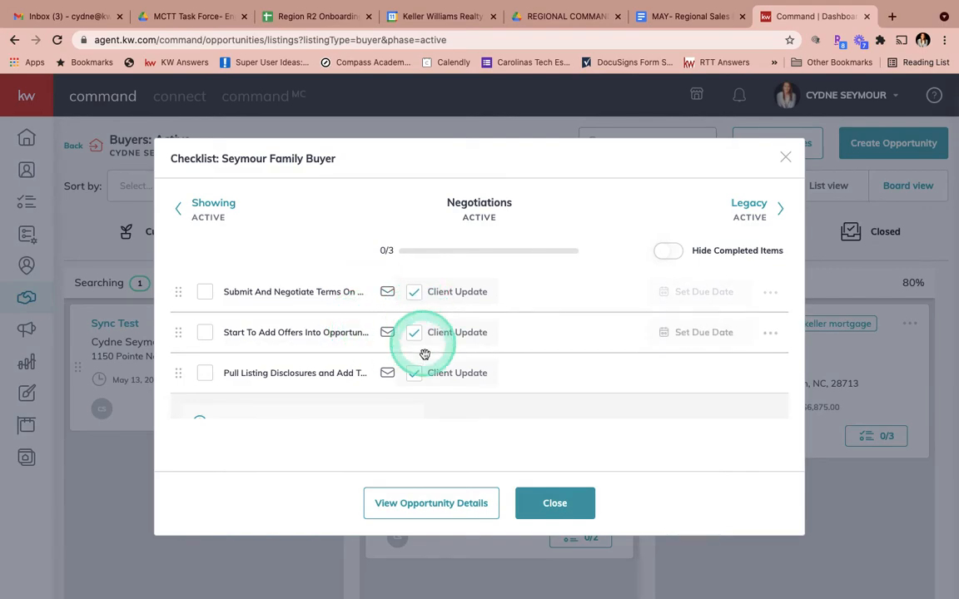
pyautogui.click(554, 503)
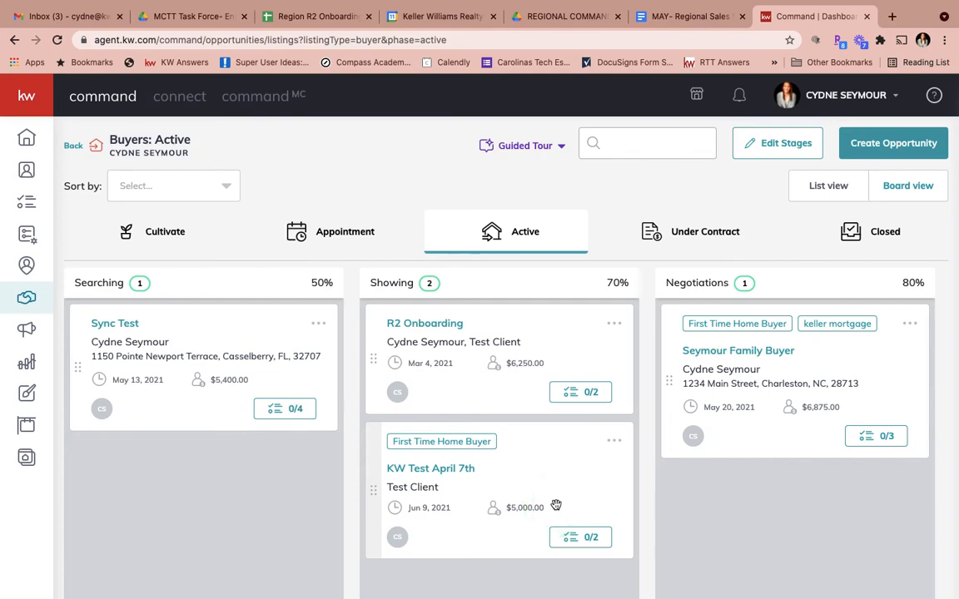
pyautogui.click(556, 505)
pyautogui.click(556, 506)
pyautogui.click(556, 506)
pyautogui.click(555, 505)
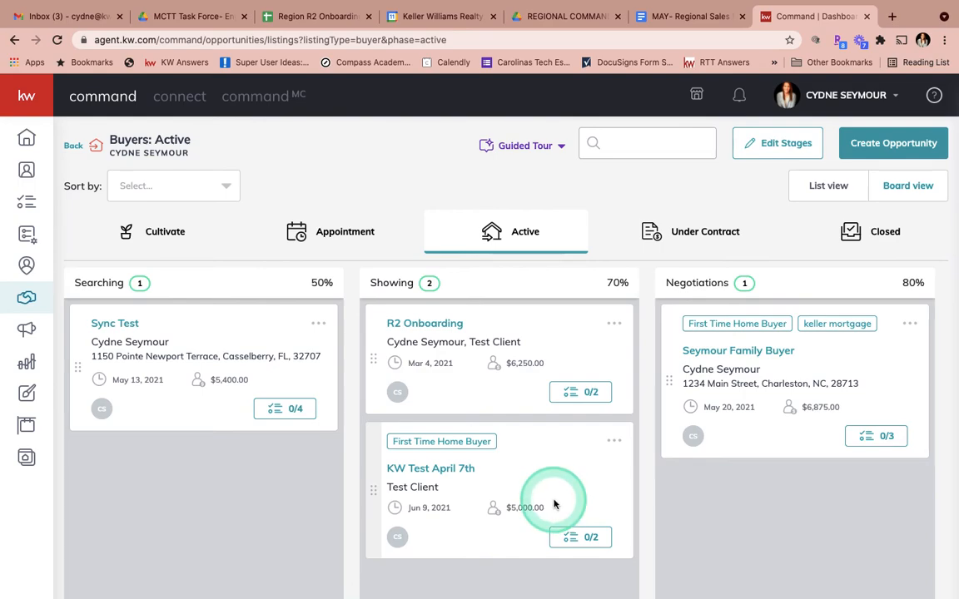
pyautogui.click(552, 504)
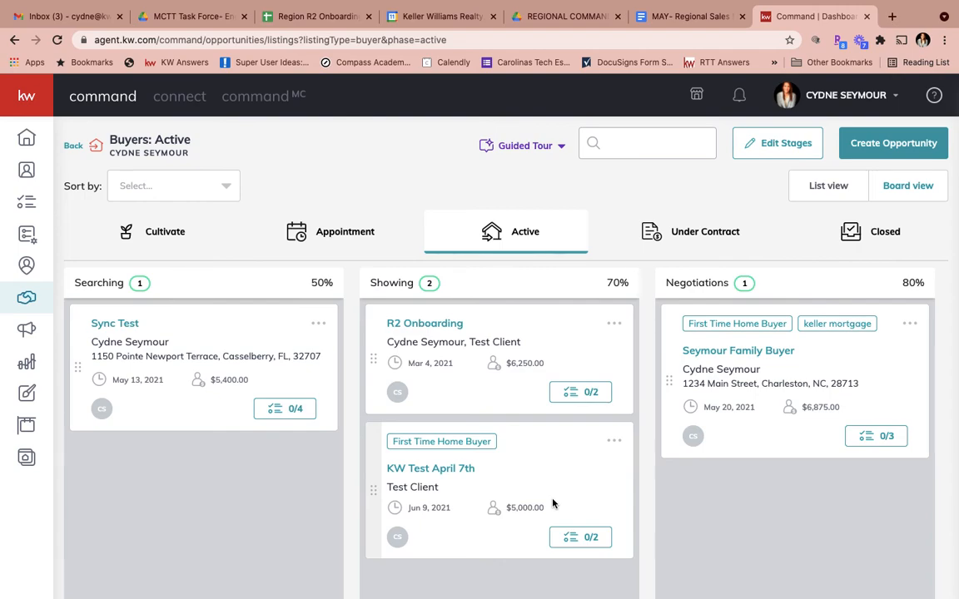
pyautogui.click(553, 504)
pyautogui.click(550, 503)
pyautogui.click(550, 500)
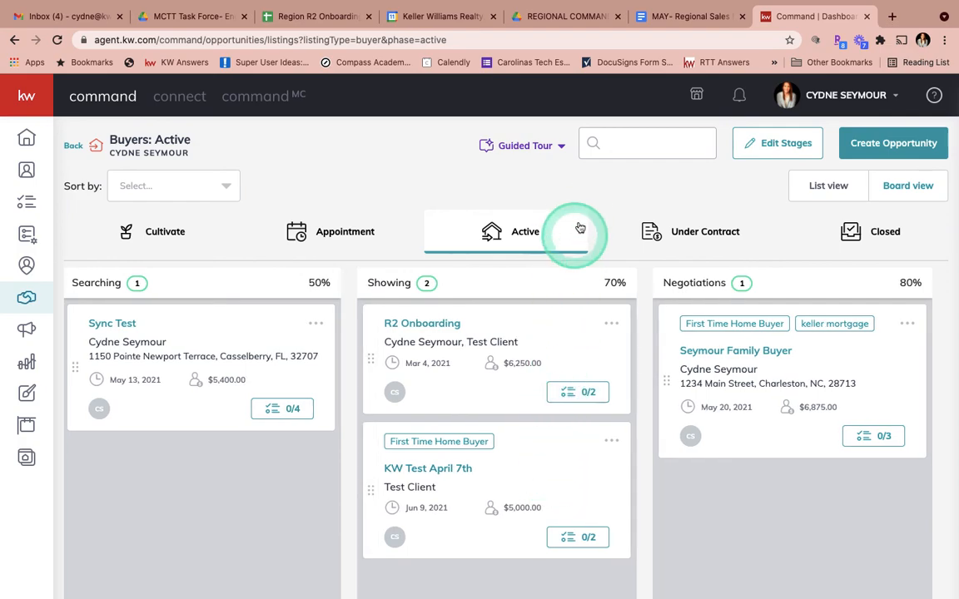
pyautogui.scroll(-1, 576, 229)
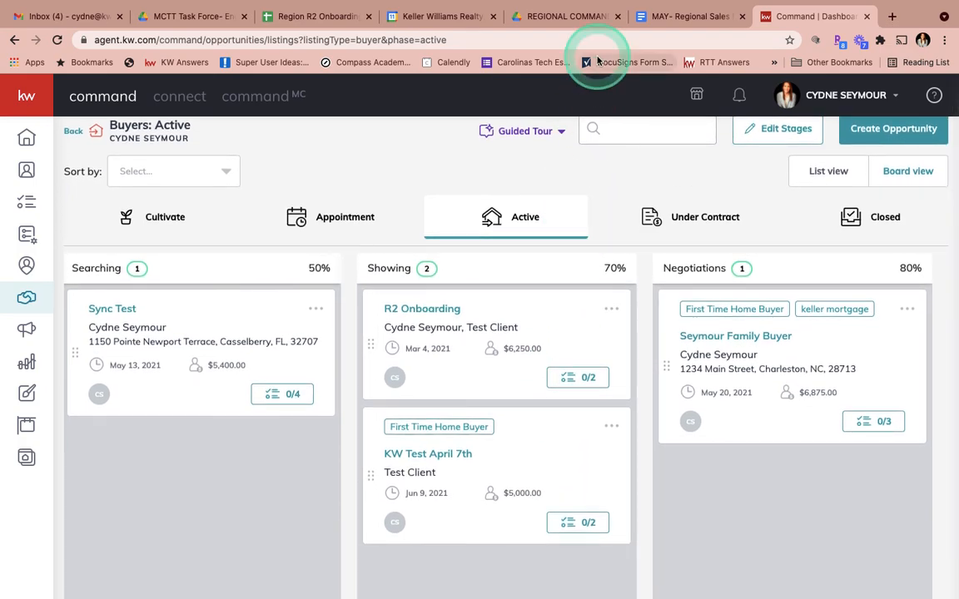
pyautogui.moveTo(564, 7)
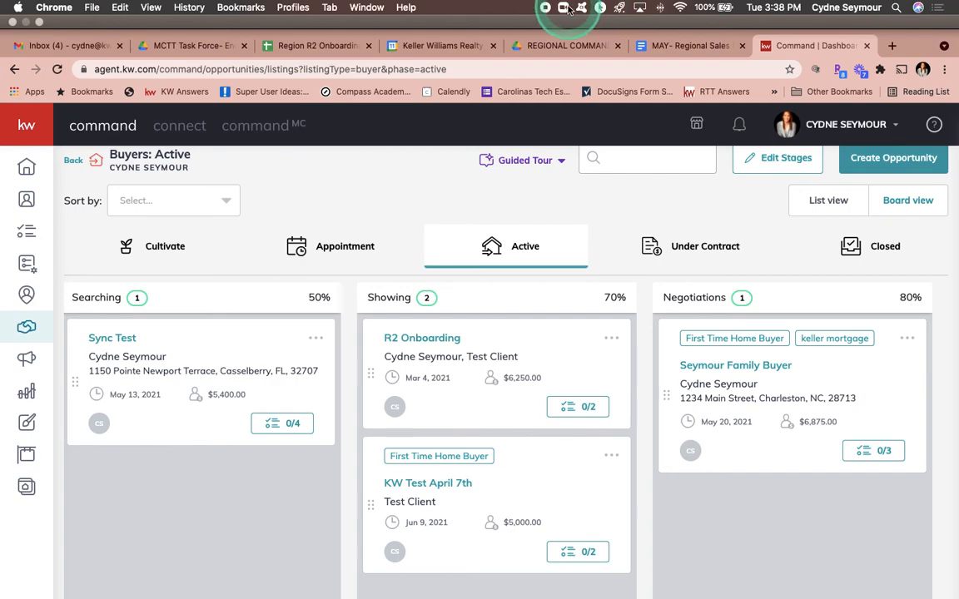